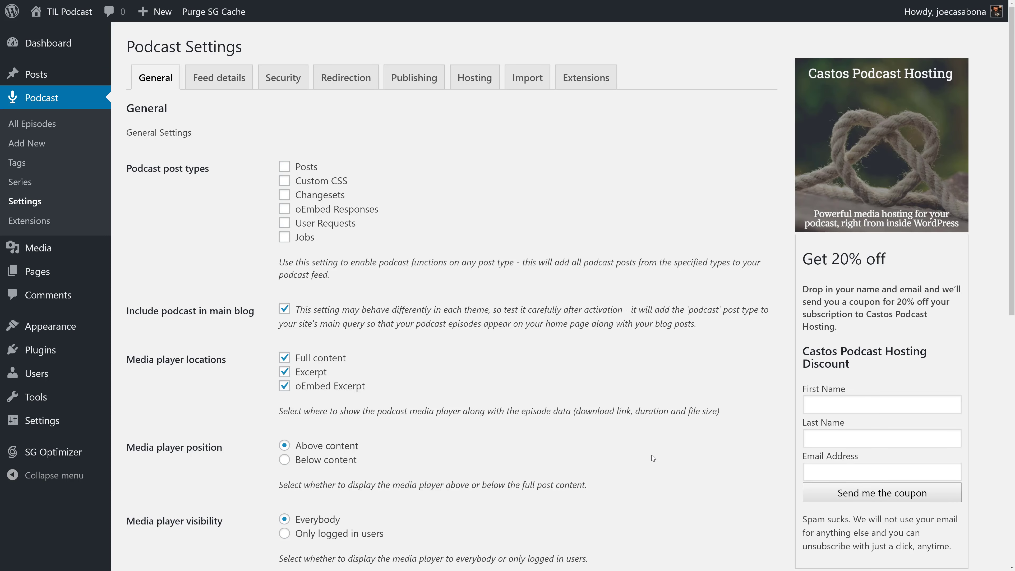
Open the podcast's feed details settings and set the primary category to Education
left_click(219, 77)
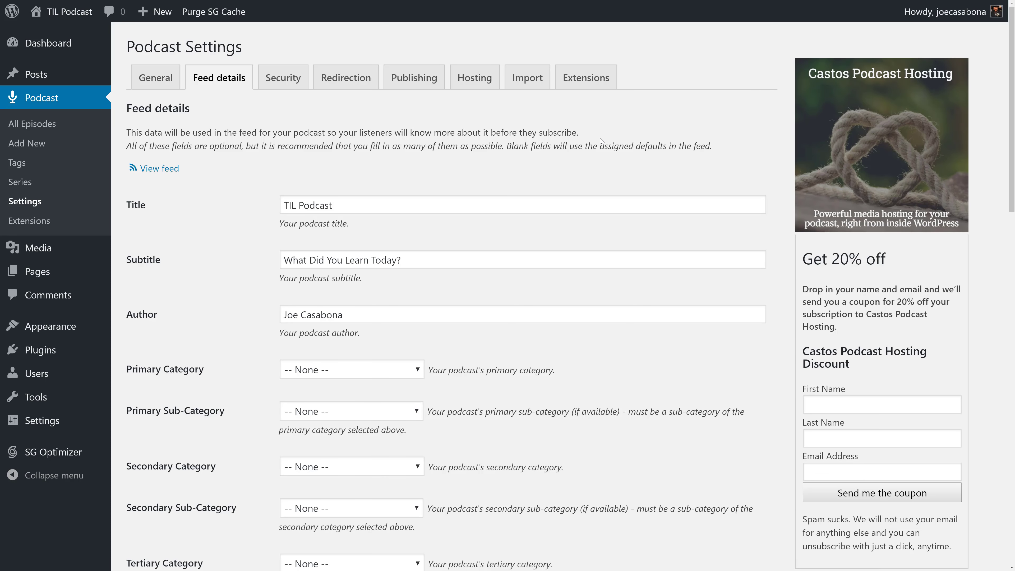
scroll(600, 139, "down", 1)
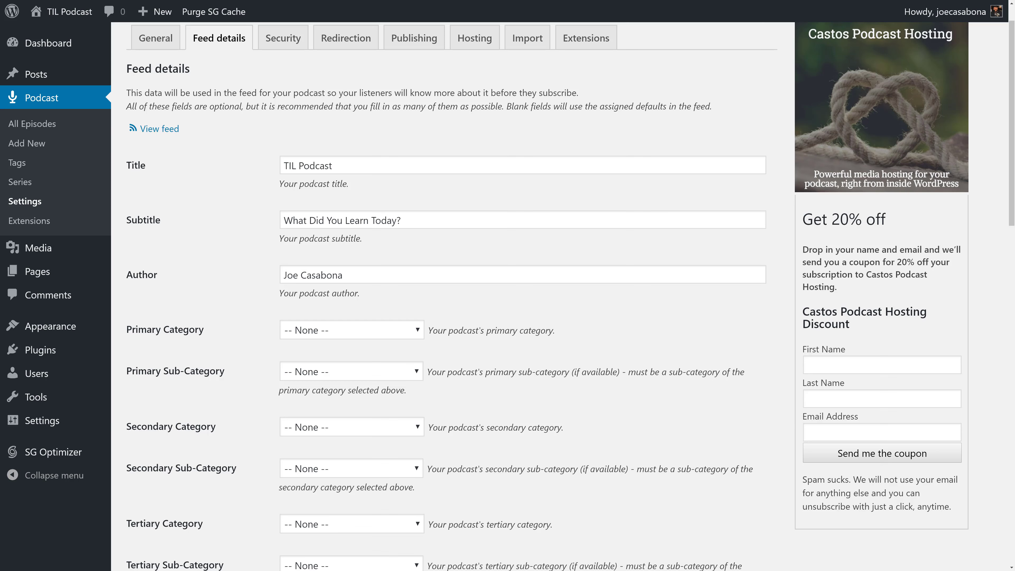
scroll(520, 296, "down", 1)
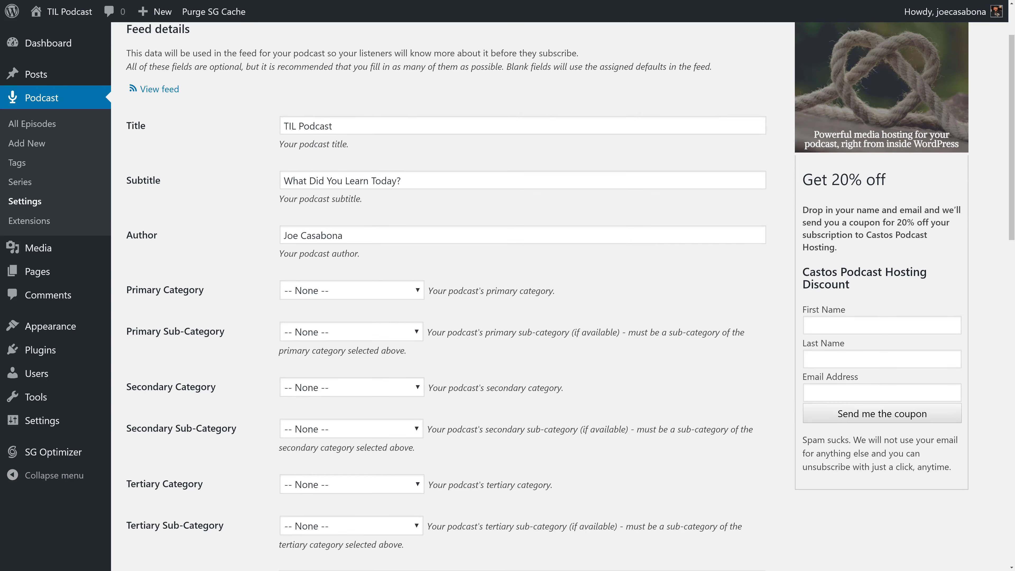
left_click_drag(284, 236, 343, 236)
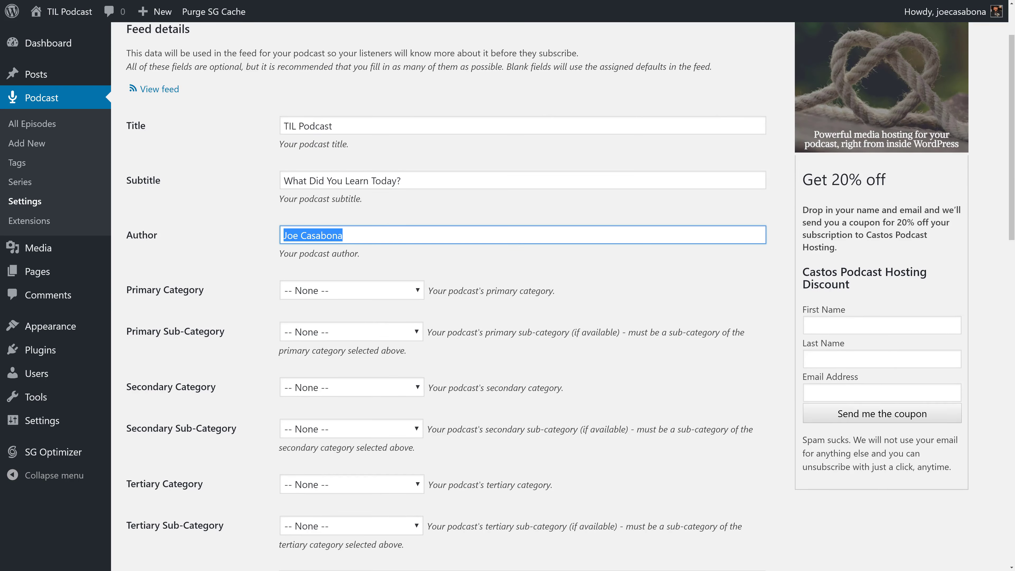
left_click(343, 236)
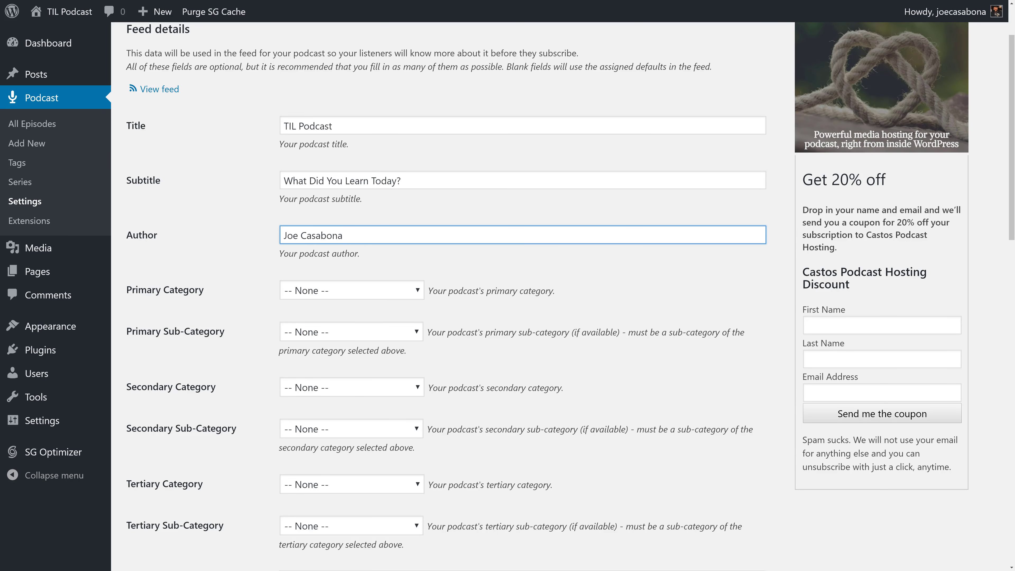
left_click(526, 259)
scroll(526, 259, "down", 2)
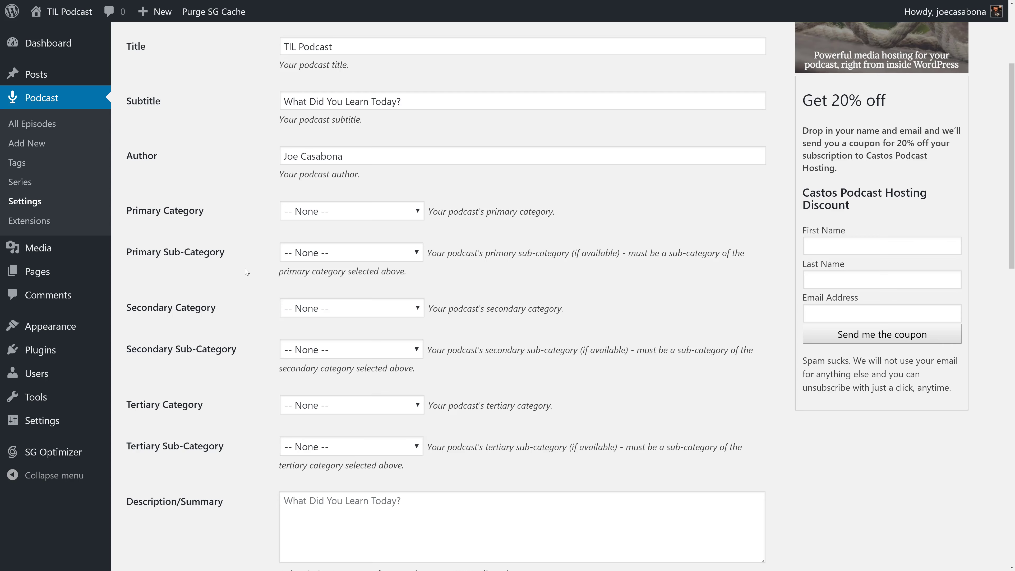
left_click(330, 213)
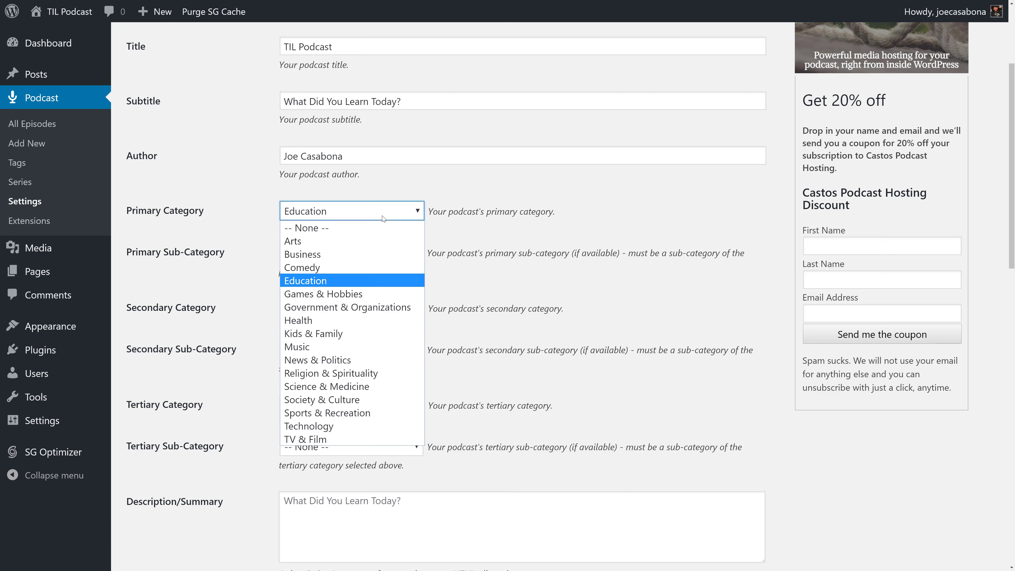
left_click(361, 276)
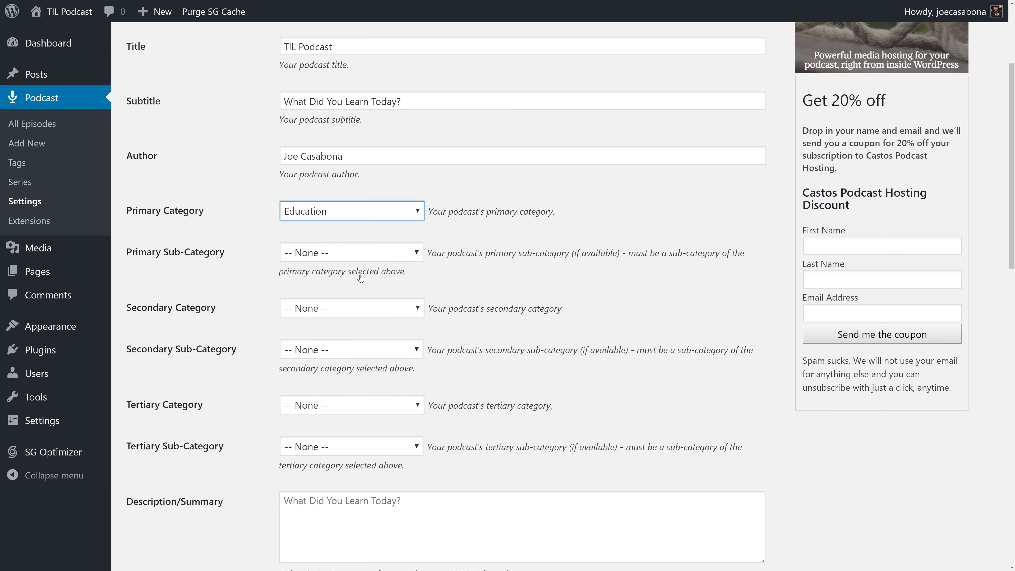
left_click(400, 255)
scroll(403, 335, "down", 2)
scroll(403, 335, "down", 2)
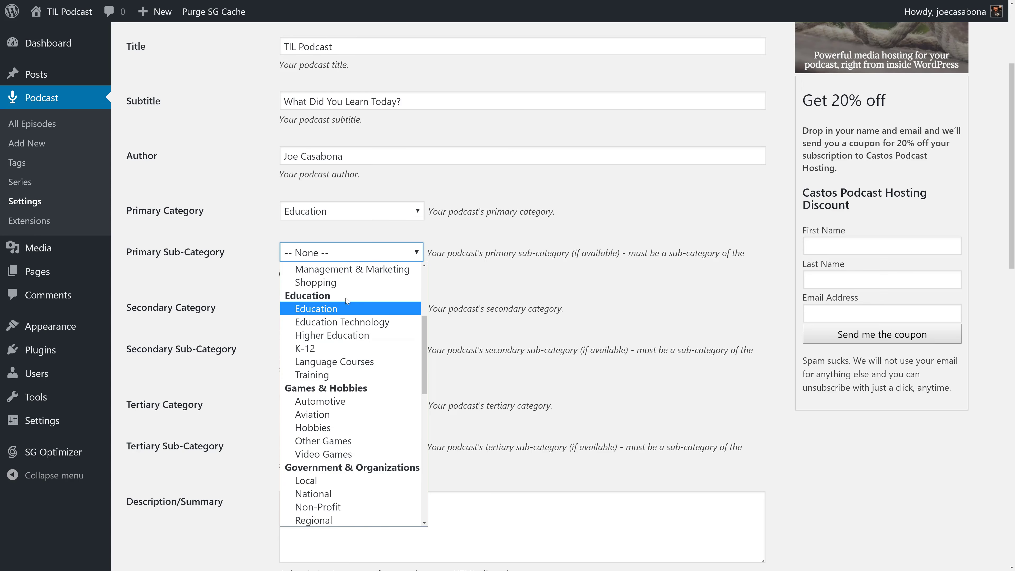
left_click(513, 290)
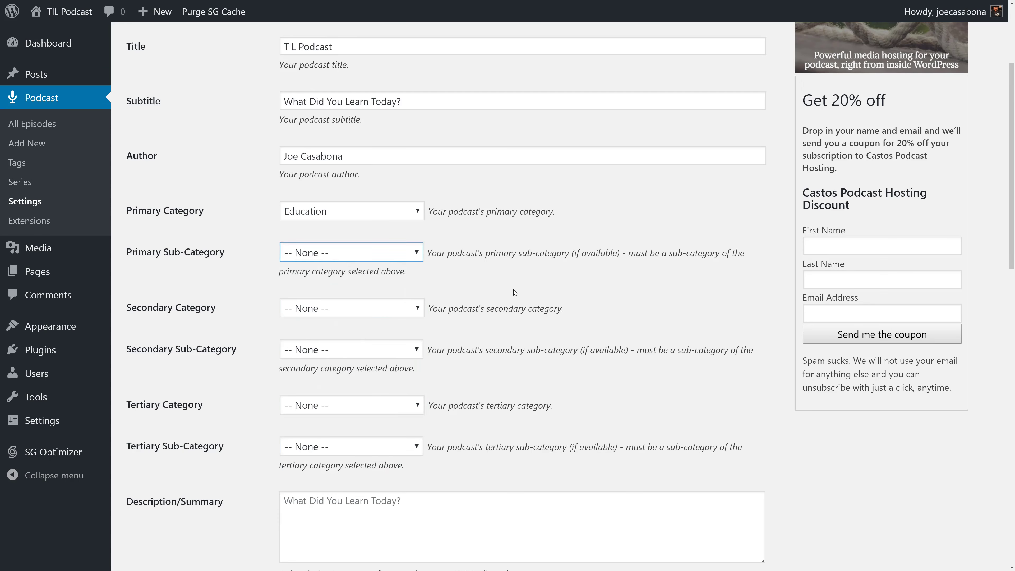
Set the secondary category to Society & Culture and its sub-category to Personal Journals
left_click(399, 311)
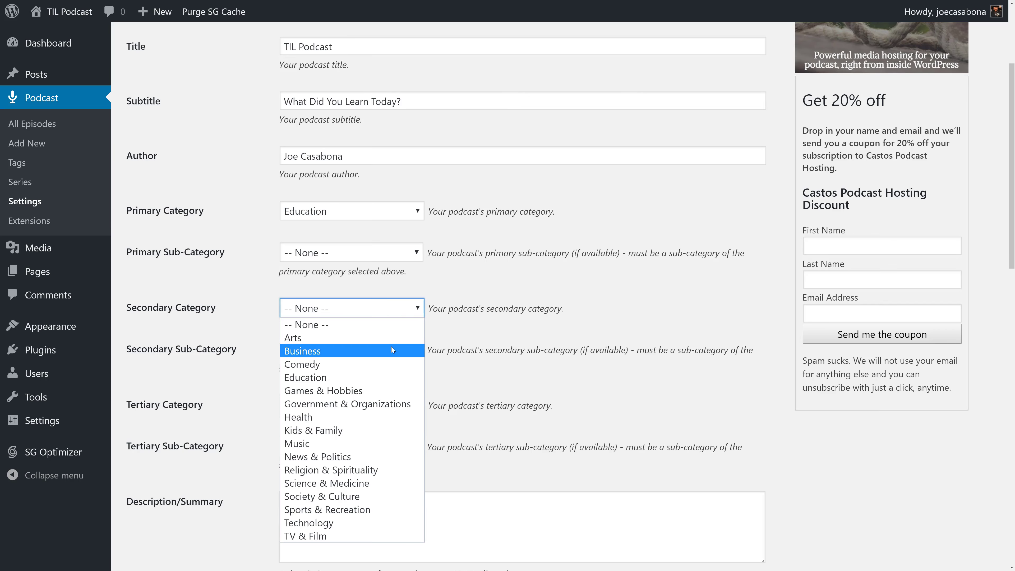
left_click(368, 497)
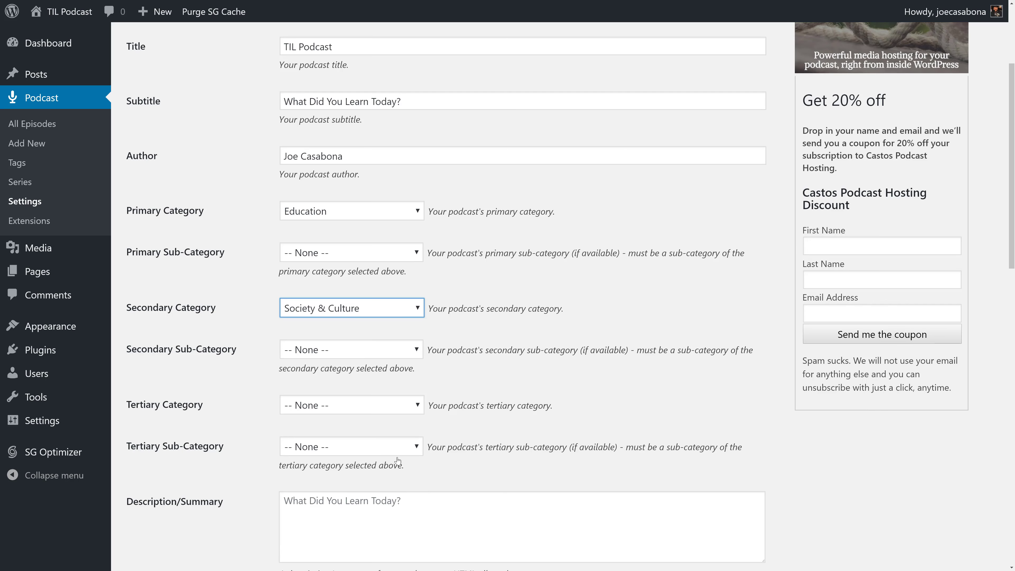
left_click(419, 349)
scroll(393, 327, "down", 12)
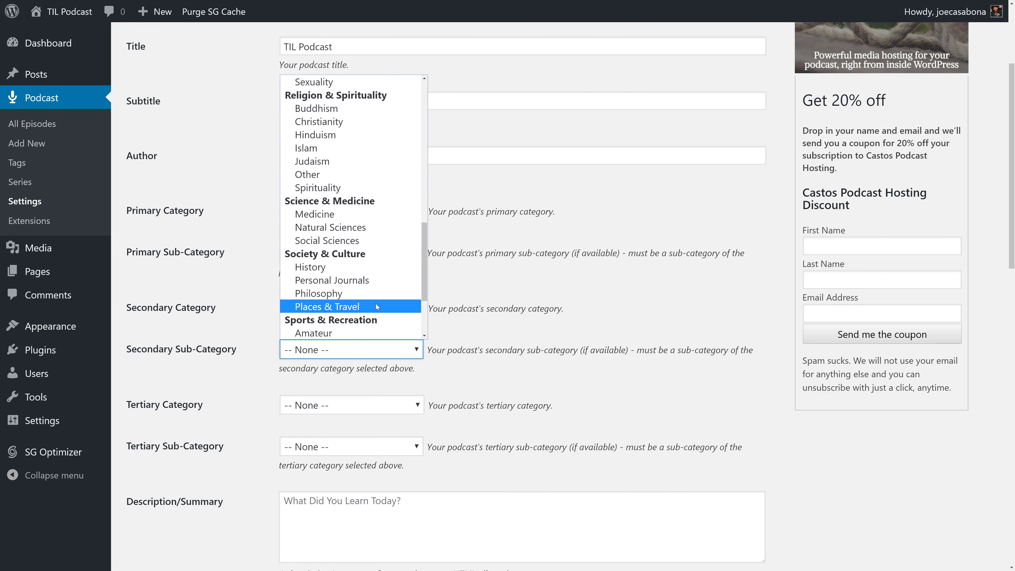
left_click(377, 283)
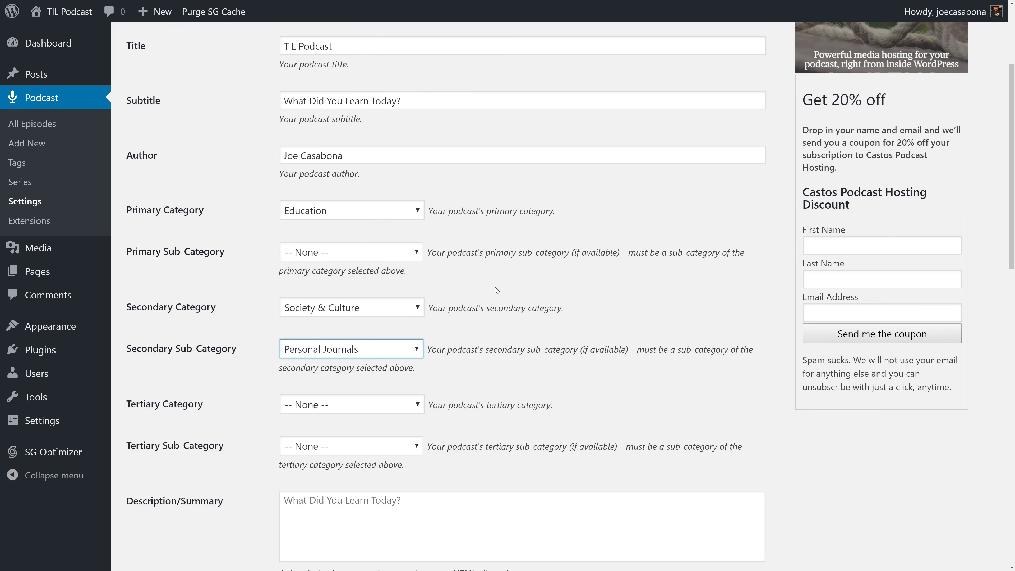
Fill in the podcast description, beginning with "Today I Learned." TIL Podcast is a show about learning something new every day
scroll(496, 287, "down", 3)
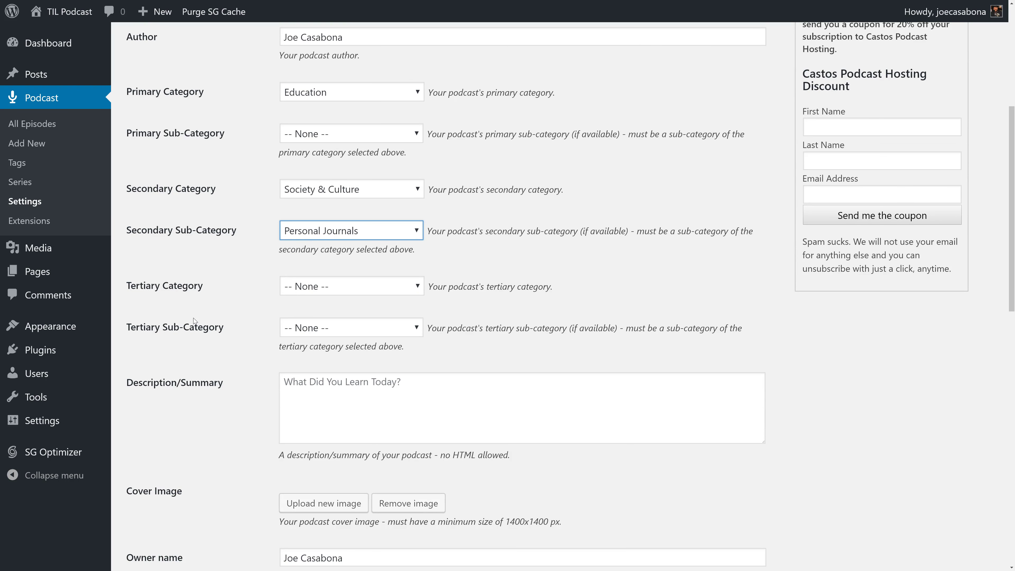
scroll(225, 378, "down", 4)
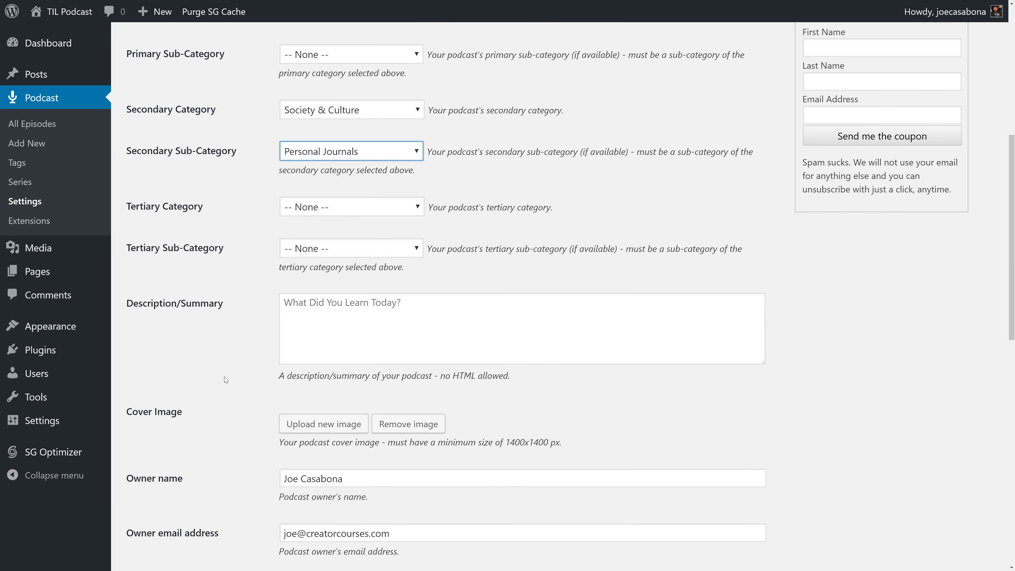
scroll(227, 376, "down", 1)
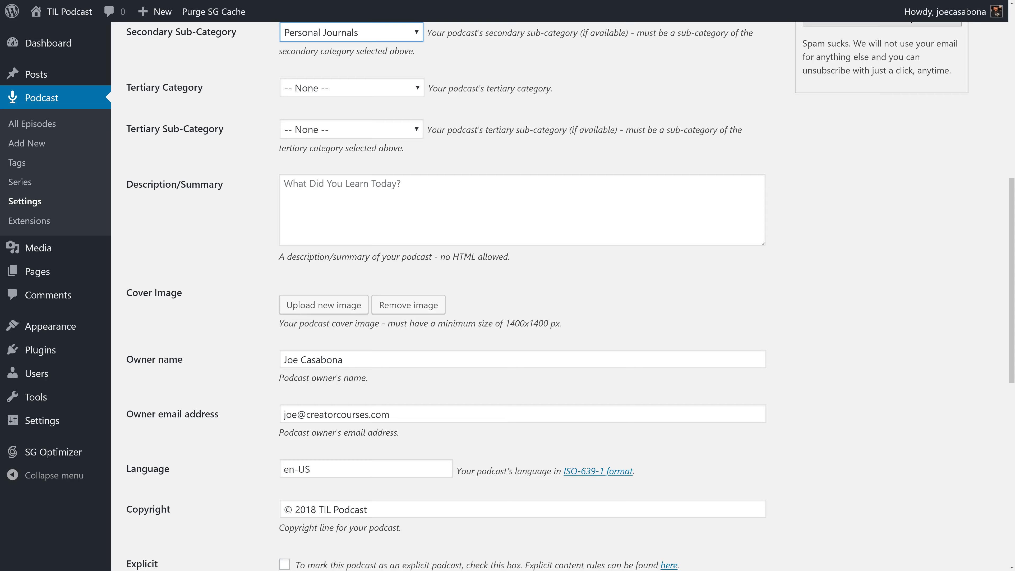
left_click(400, 200)
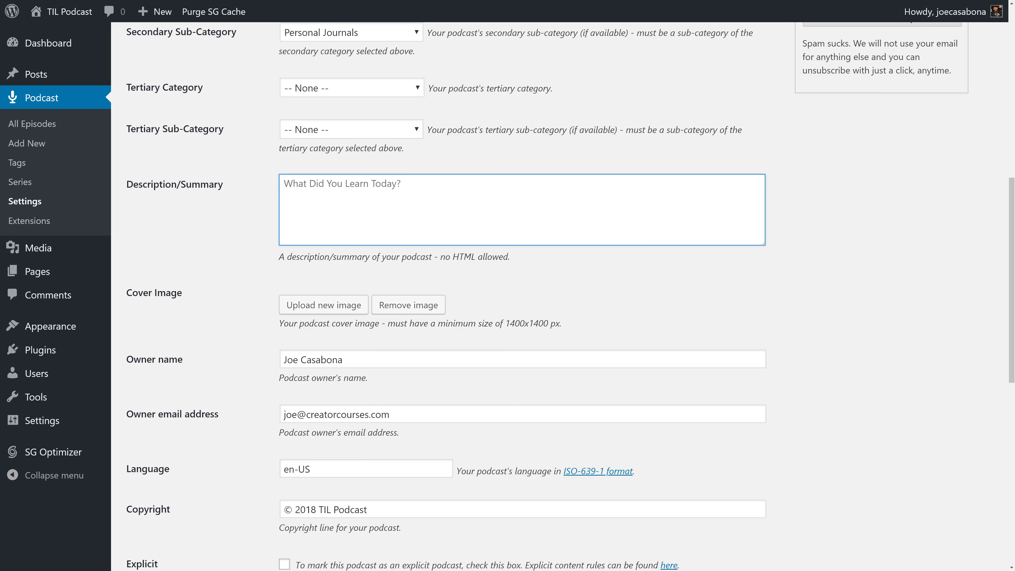
type("\"Today I Learned.\" TIL Podcast is a show about learning something new every day. Monday through Friday we'll break down some new thing that we learned and what to share with the world. We're going to answer the question, \"What did you learn today?\"")
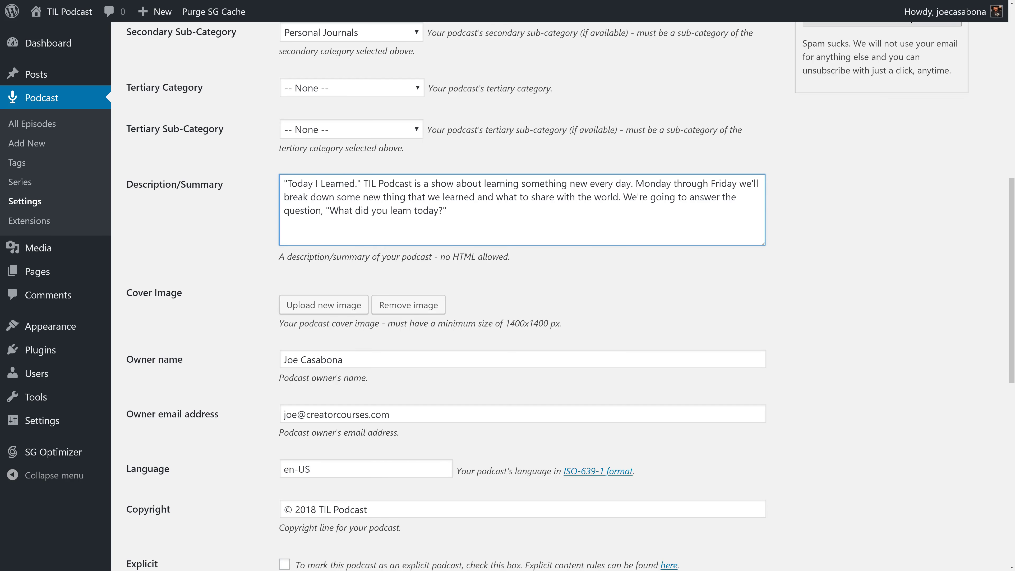
Use til-artwork.png from the media library as the podcast's cover image
scroll(308, 306, "down", 1)
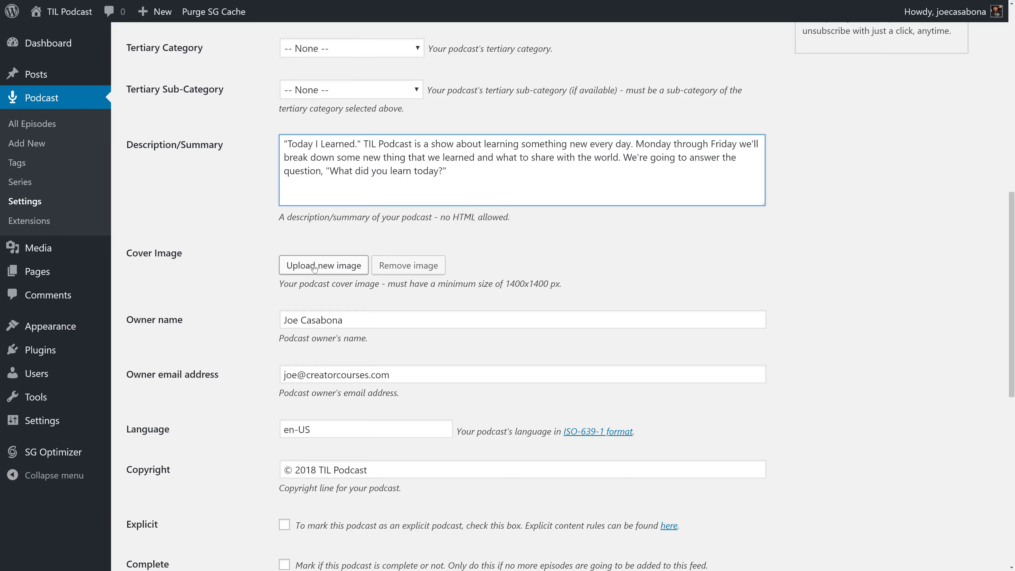
left_click(314, 267)
left_click(99, 157)
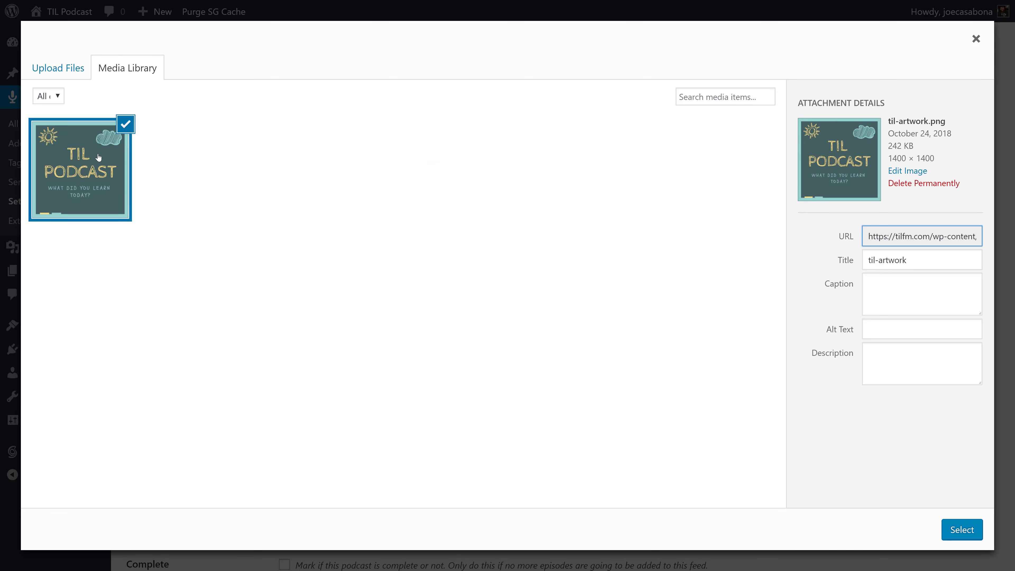
left_click(967, 522)
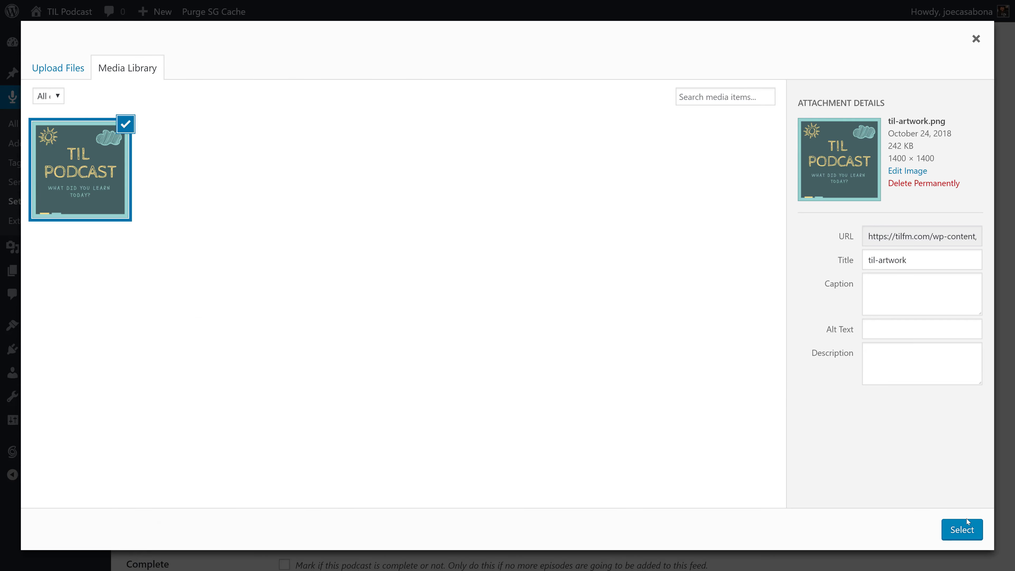
Set the podcast's show type to Episodic and save the feed settings
scroll(733, 438, "down", 2)
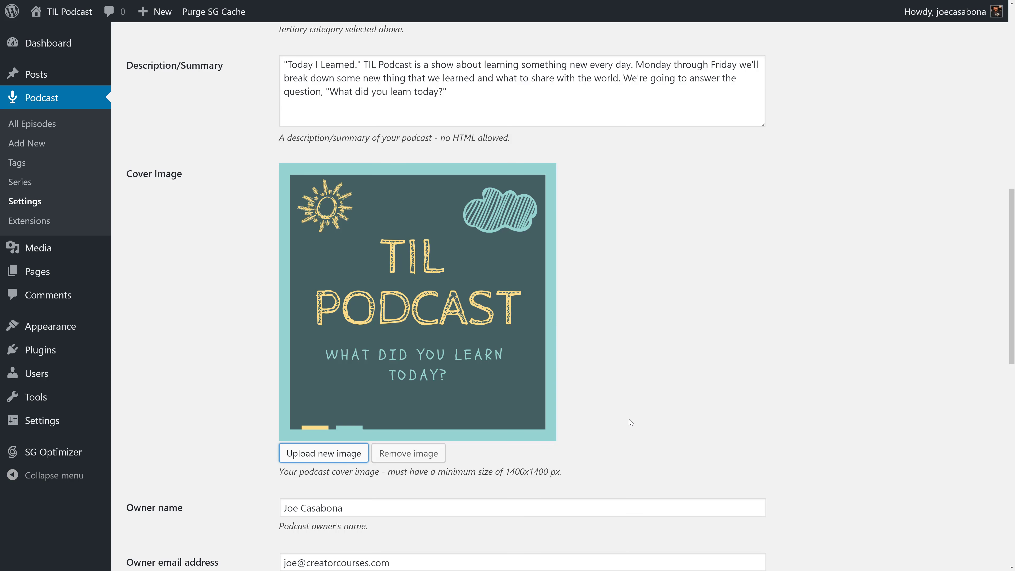
scroll(631, 423, "down", 7)
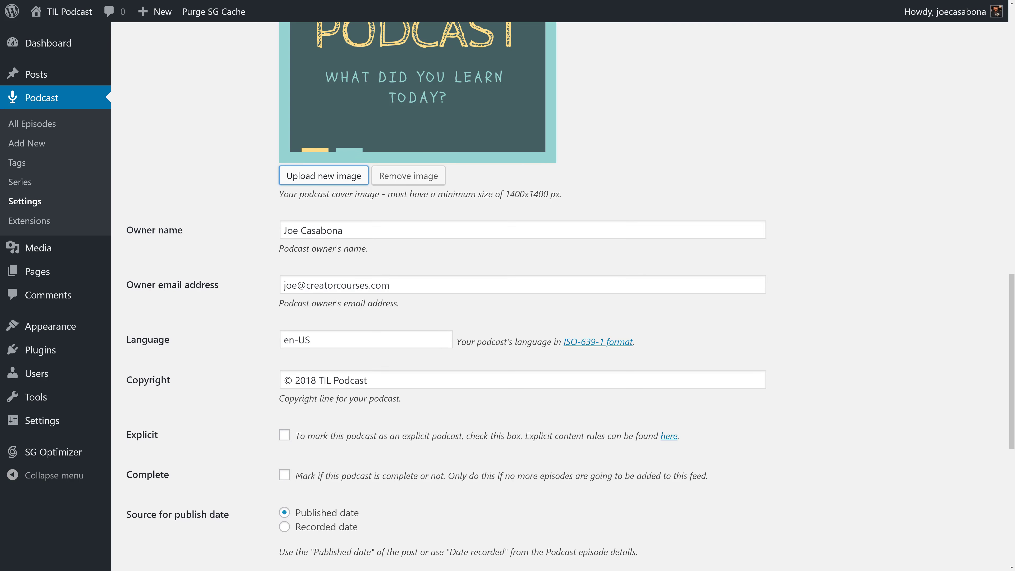
scroll(189, 298, "down", 1)
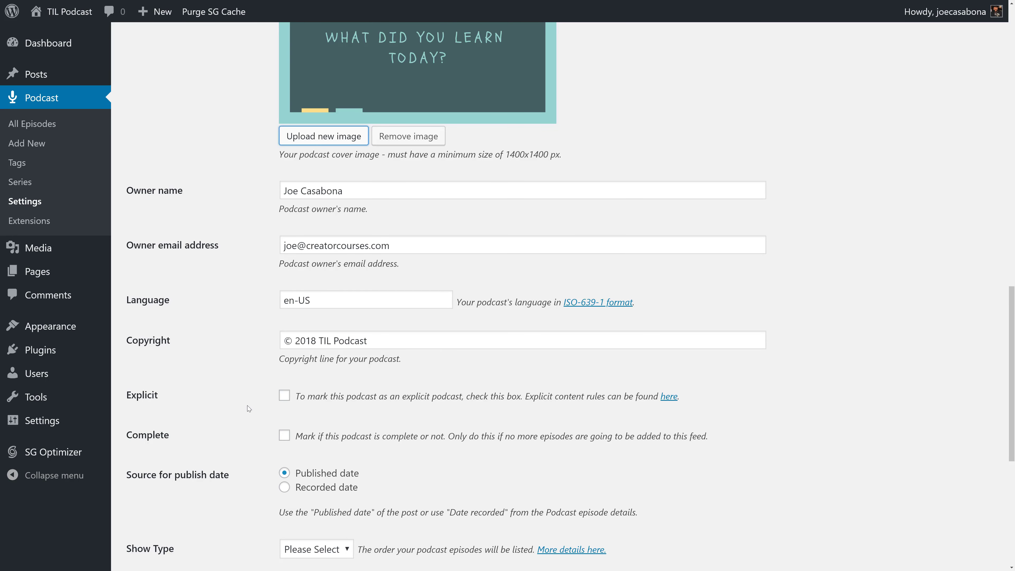
scroll(248, 406, "down", 5)
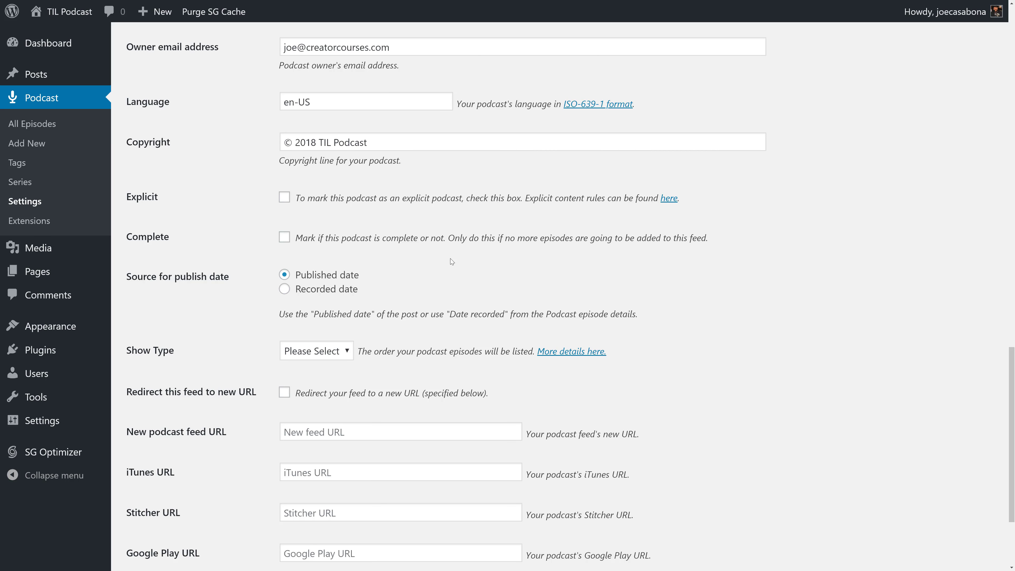
scroll(449, 260, "down", 2)
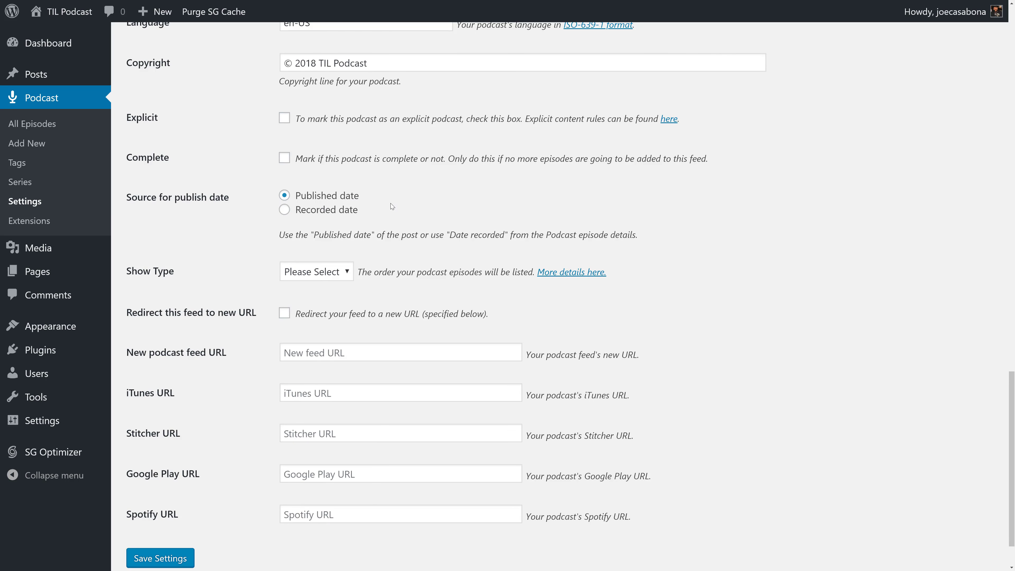
scroll(449, 248, "down", 1)
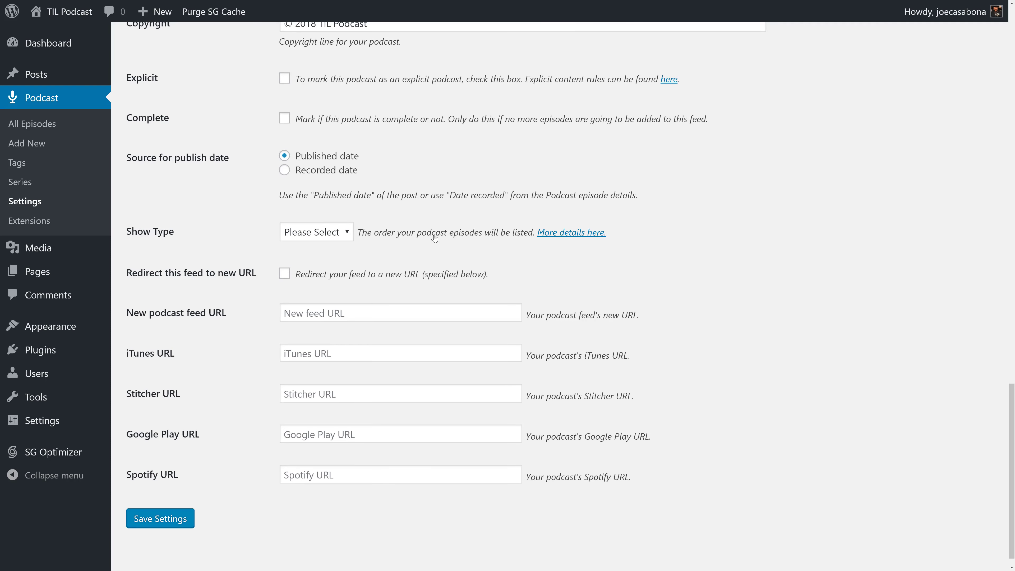
left_click(347, 238)
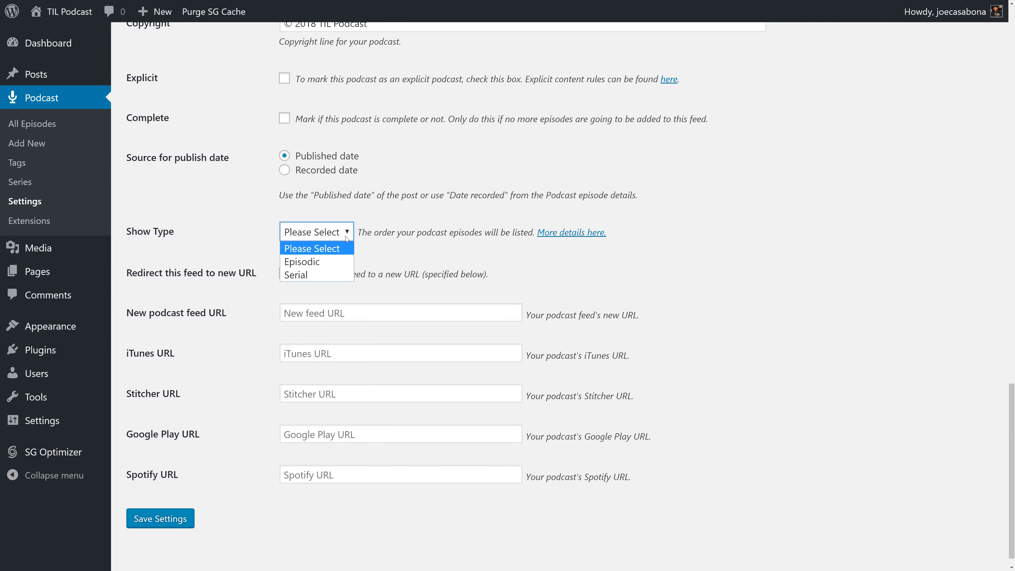
left_click(340, 262)
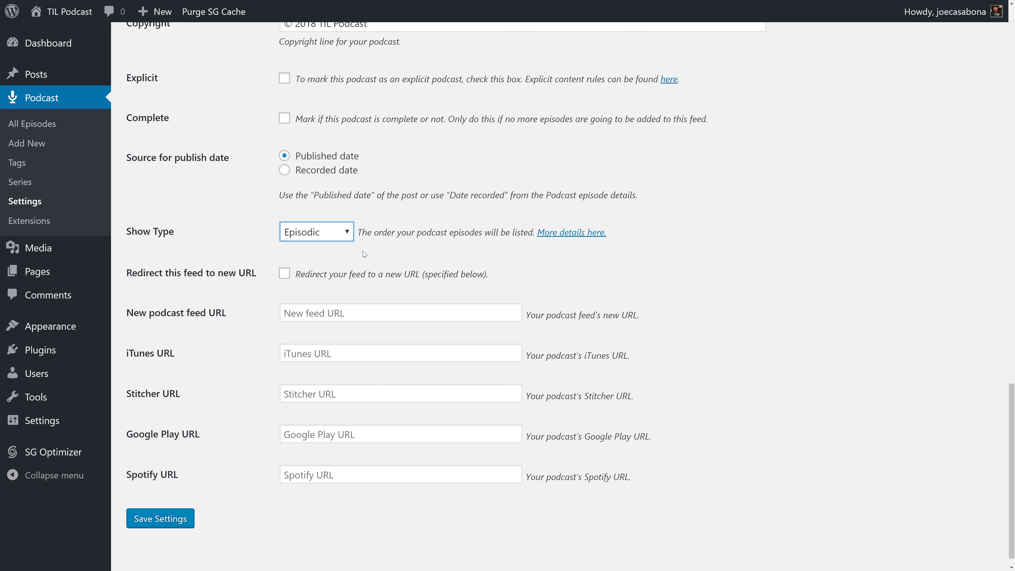
left_click(345, 232)
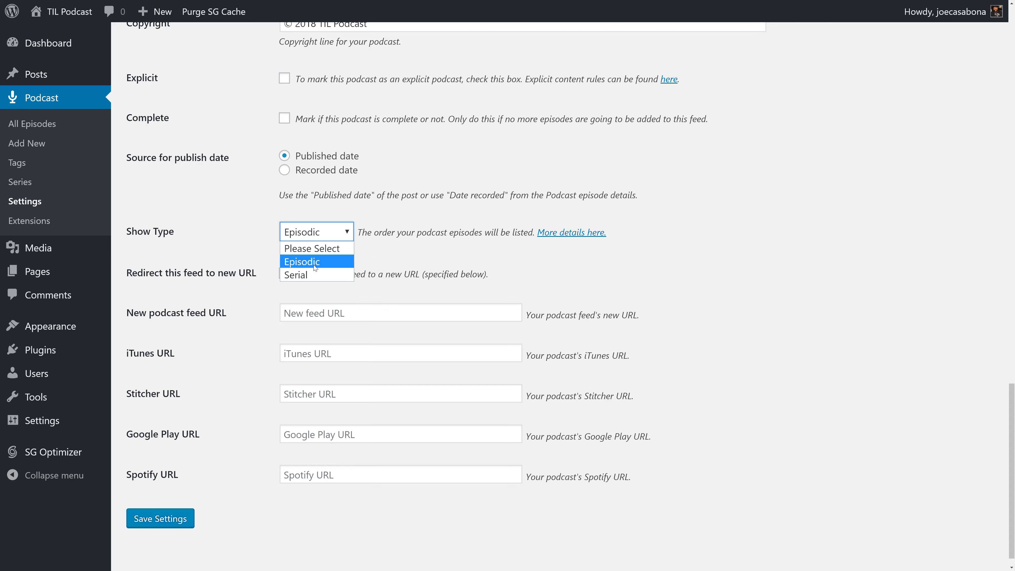
left_click(316, 263)
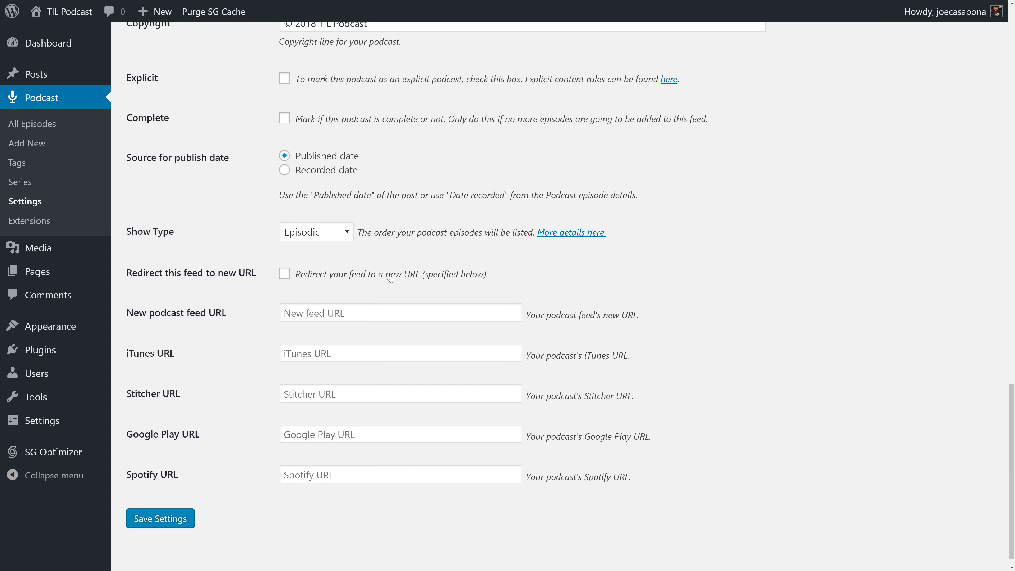
scroll(625, 353, "down", 1)
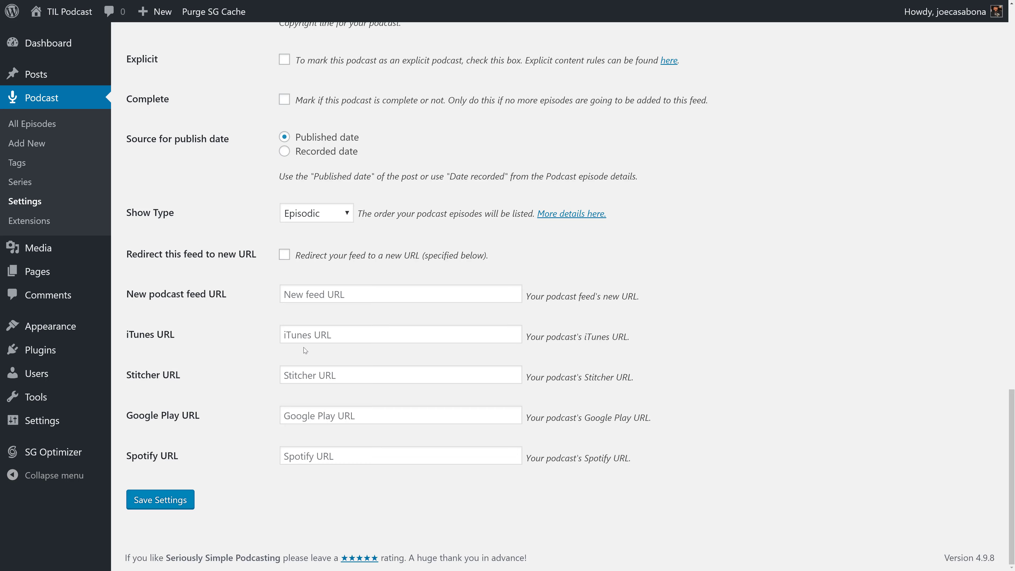
left_click(156, 508)
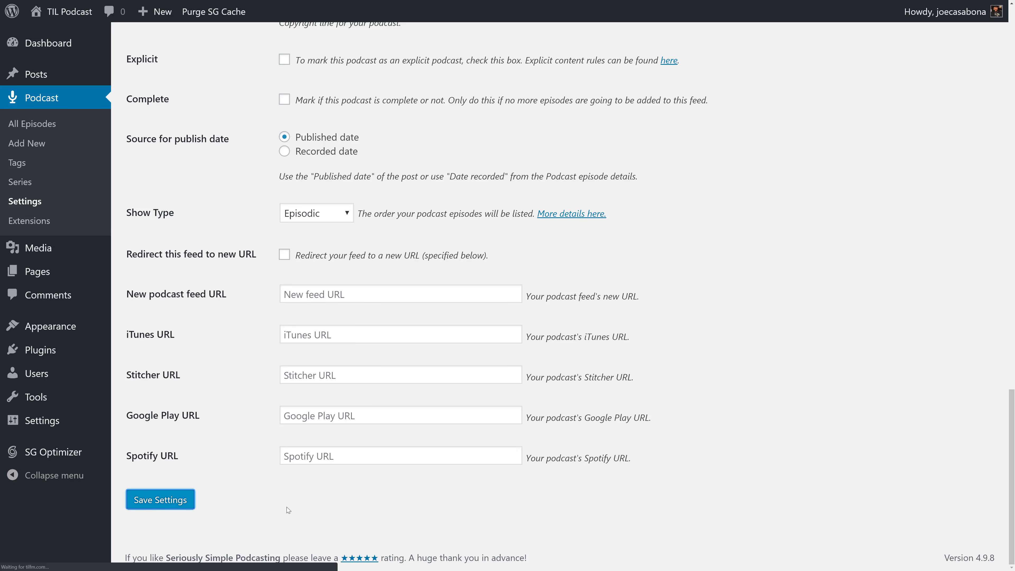